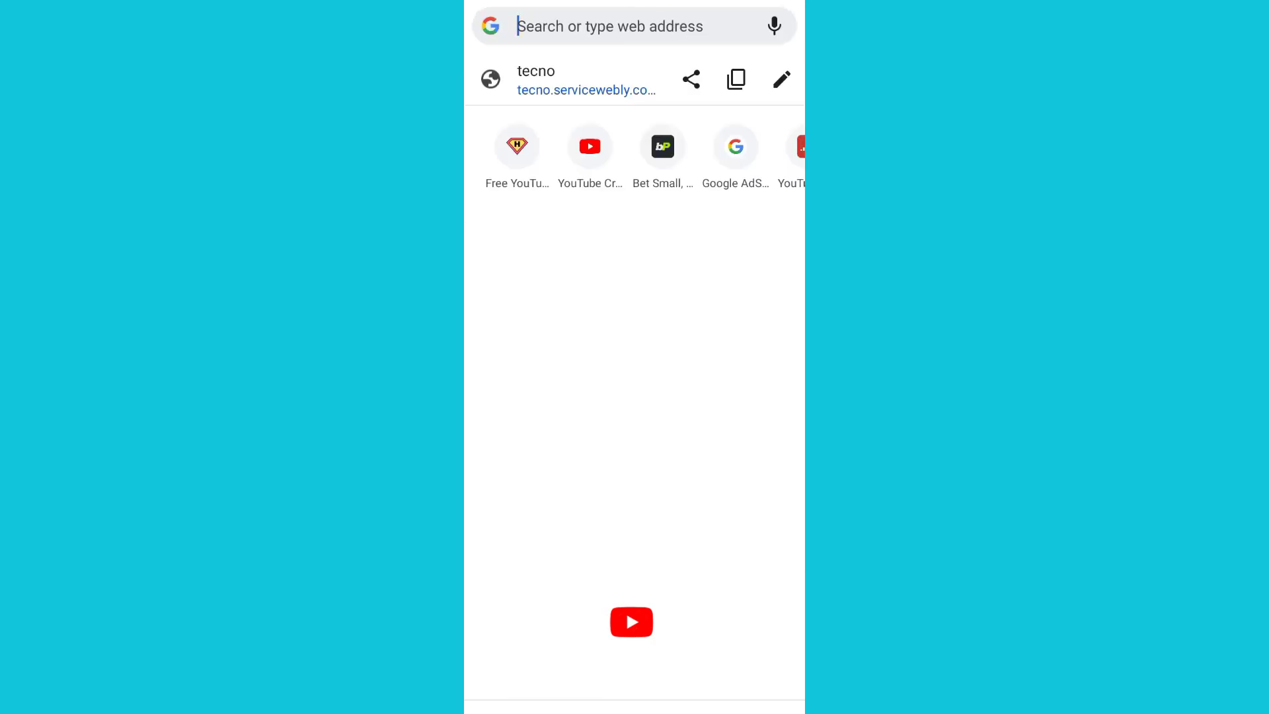
- Launch YouTube Studio (studio.youtube.com) from the YouTube Creator shortcut tile
click(590, 149)
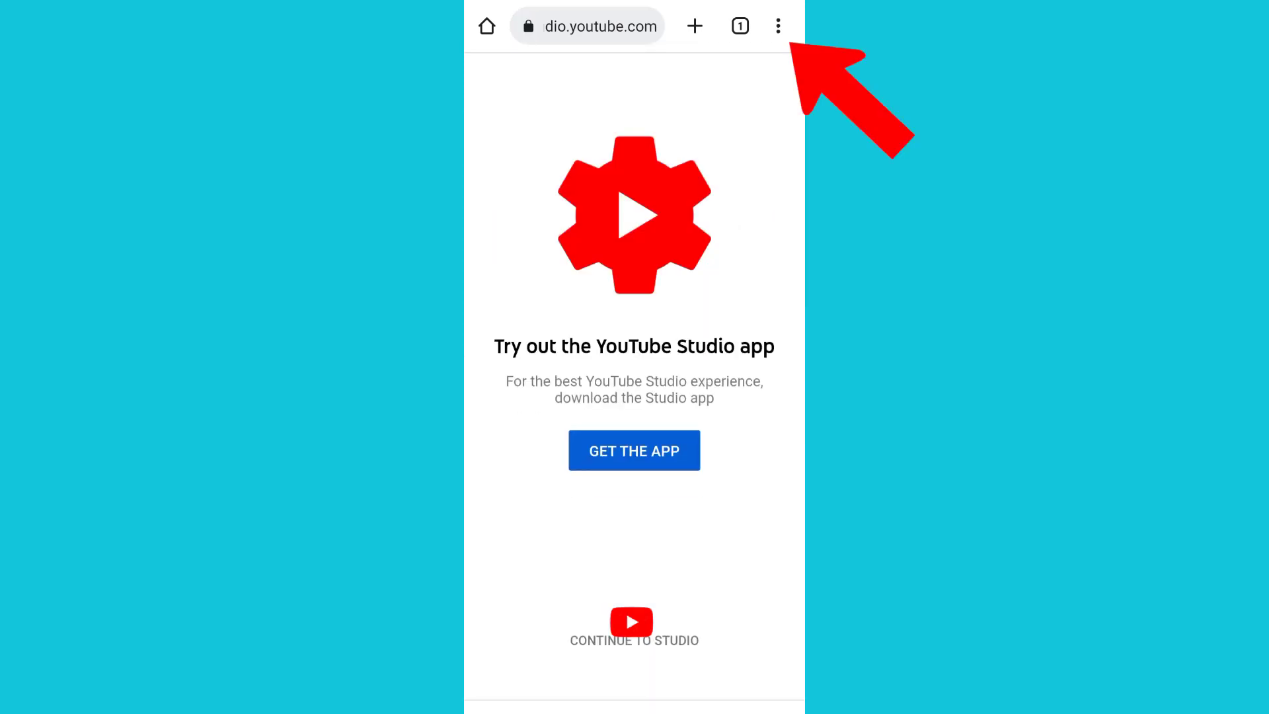
- Bring up Chrome's browser options to request the desktop version of Studio
click(779, 27)
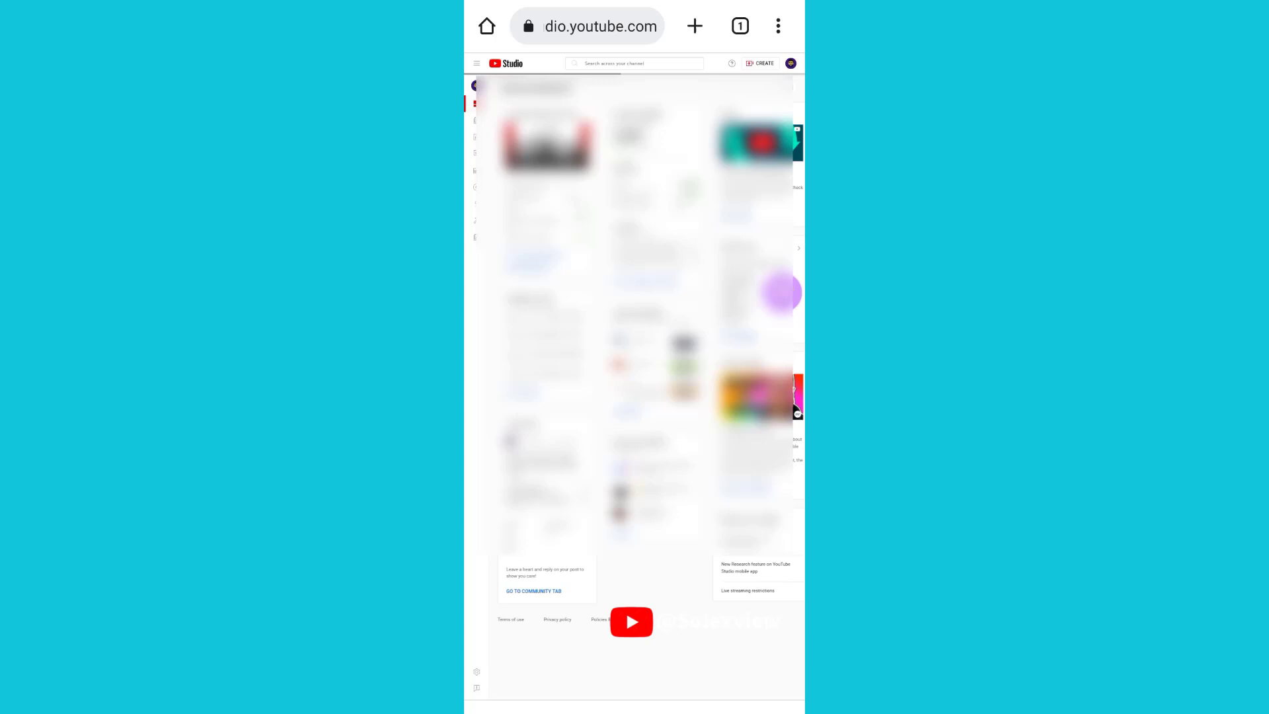
- Return to the YouTube Studio page through the phone's recent-apps overview
drag(634, 707, 635, 447)
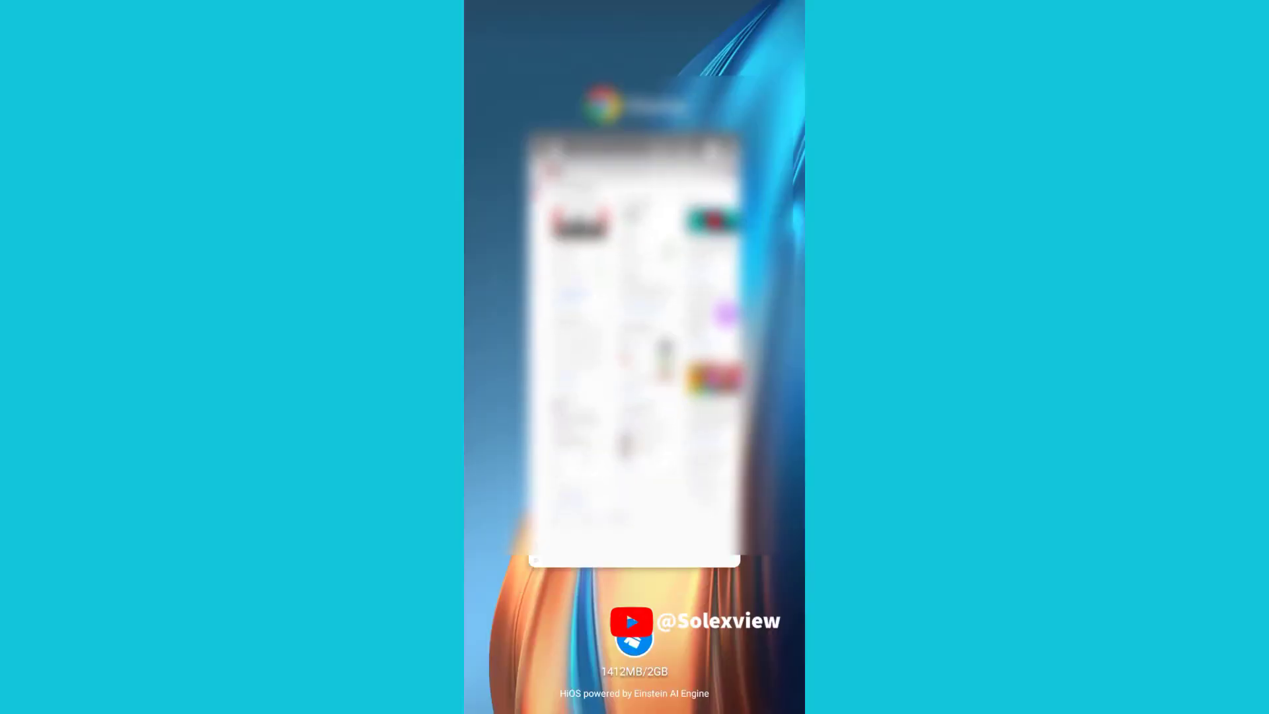
click(636, 347)
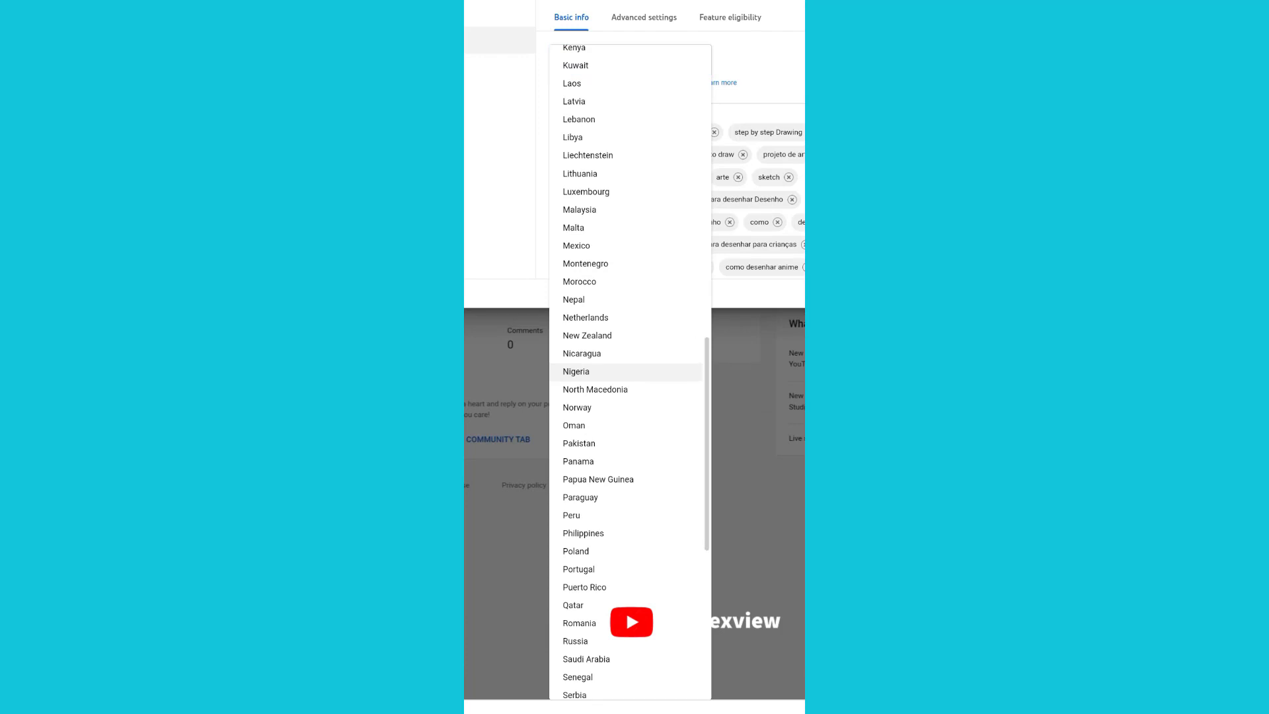
scroll(630, 372, down, 3)
scroll(630, 372, down, 2)
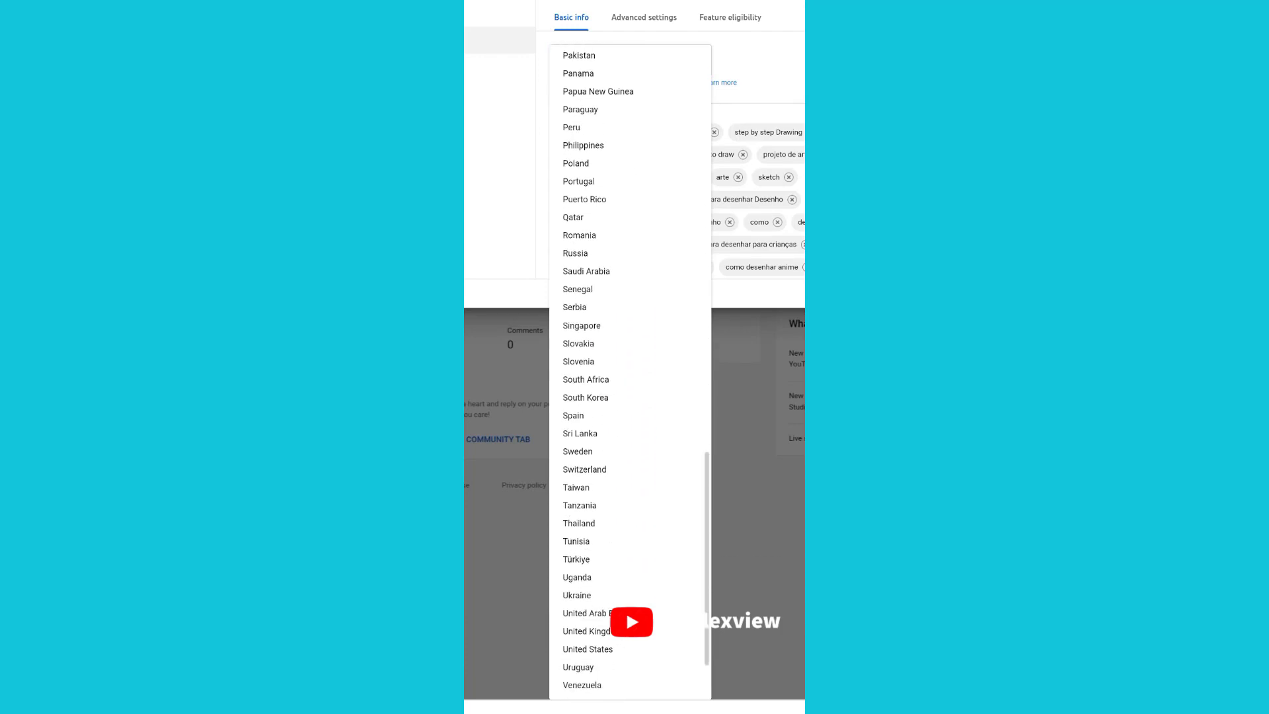
scroll(629, 372, down, 1)
scroll(629, 372, up, 3)
scroll(630, 372, up, 5)
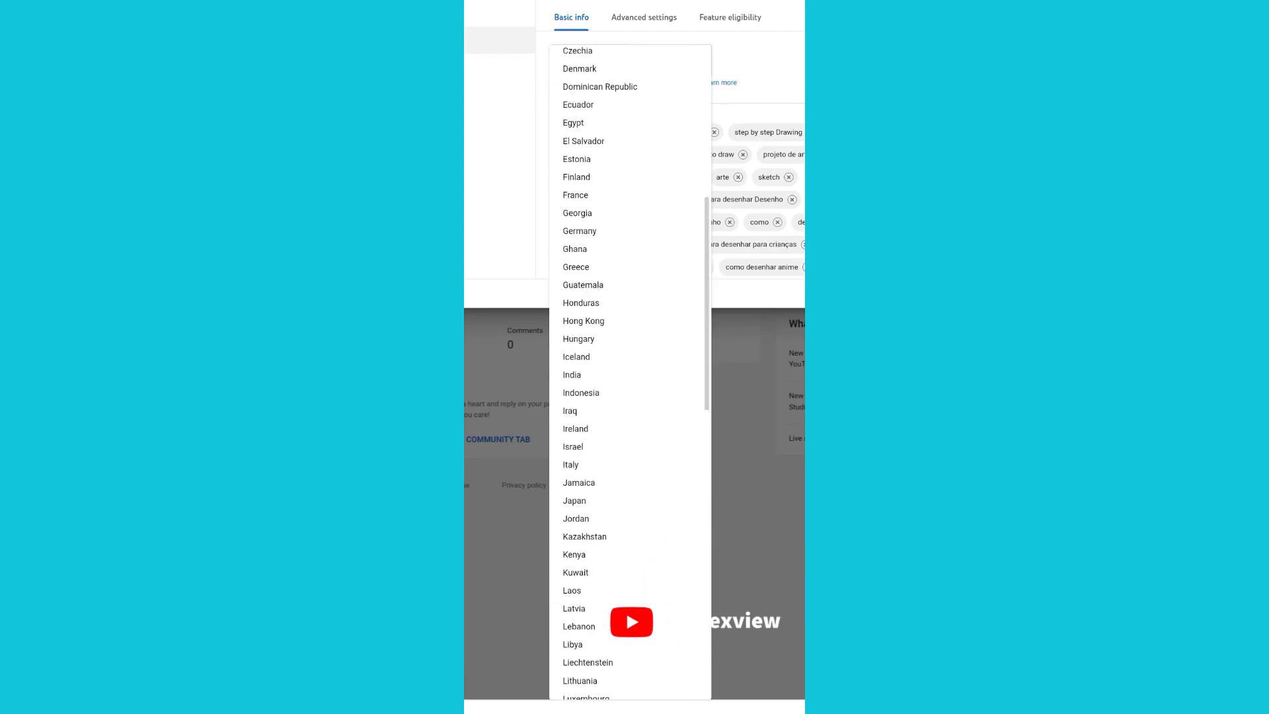
scroll(630, 372, up, 1)
- Choose Finland as the channel's country of residence
click(576, 274)
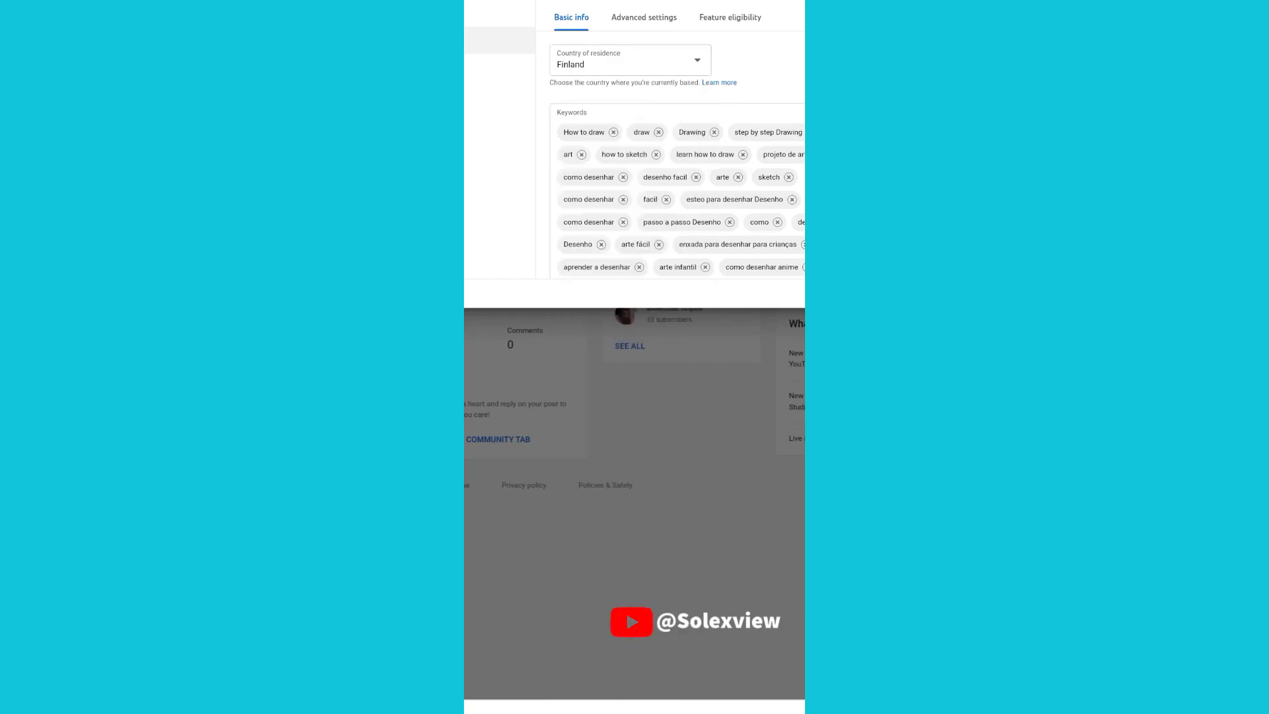